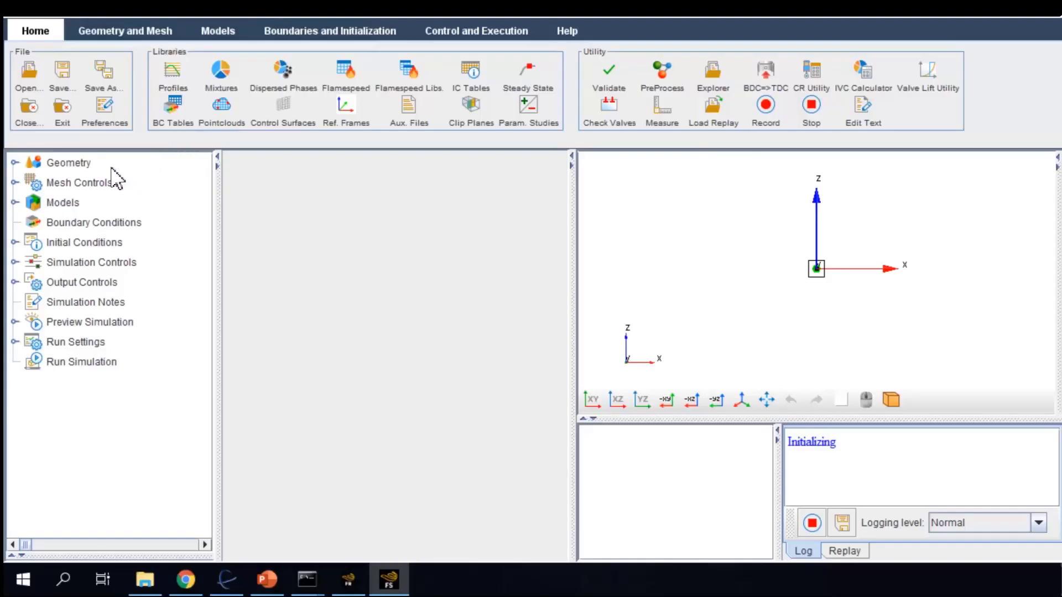
Step: Import Forte_bowl_geometry.stl from the forte folder as STL surfaces, with mesh units in cm and the surface mesh check enabled
{"action": "left_click", "coordinate": [69, 162]}
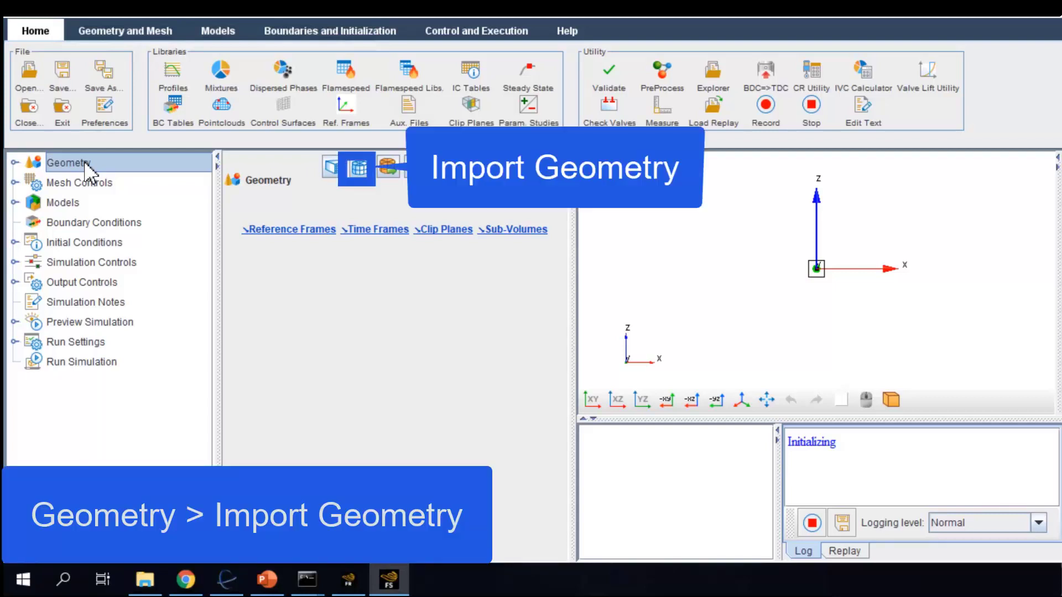
{"action": "left_click", "coordinate": [359, 174]}
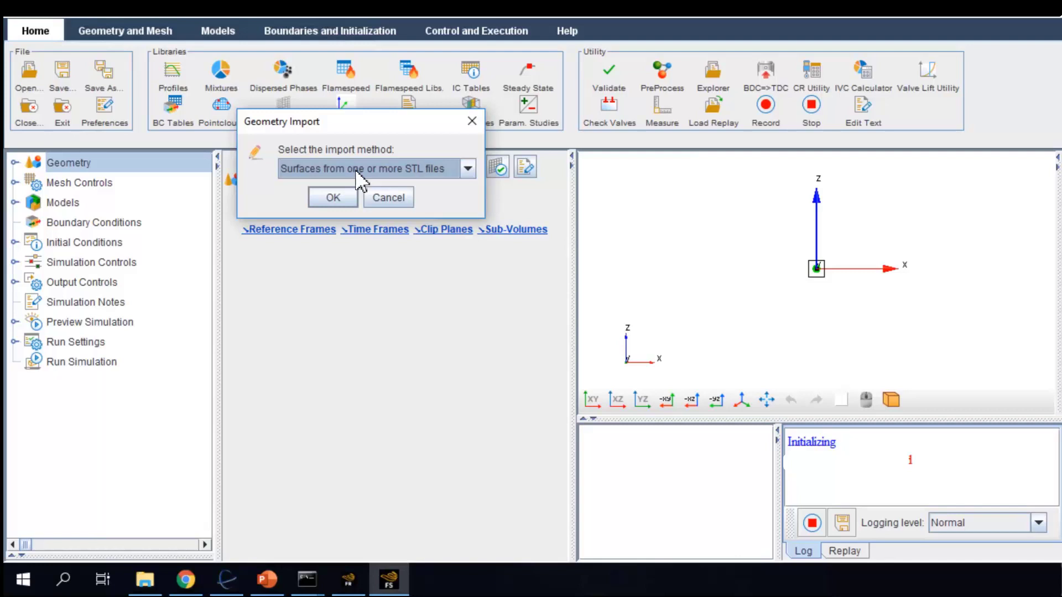
{"action": "left_click", "coordinate": [345, 203]}
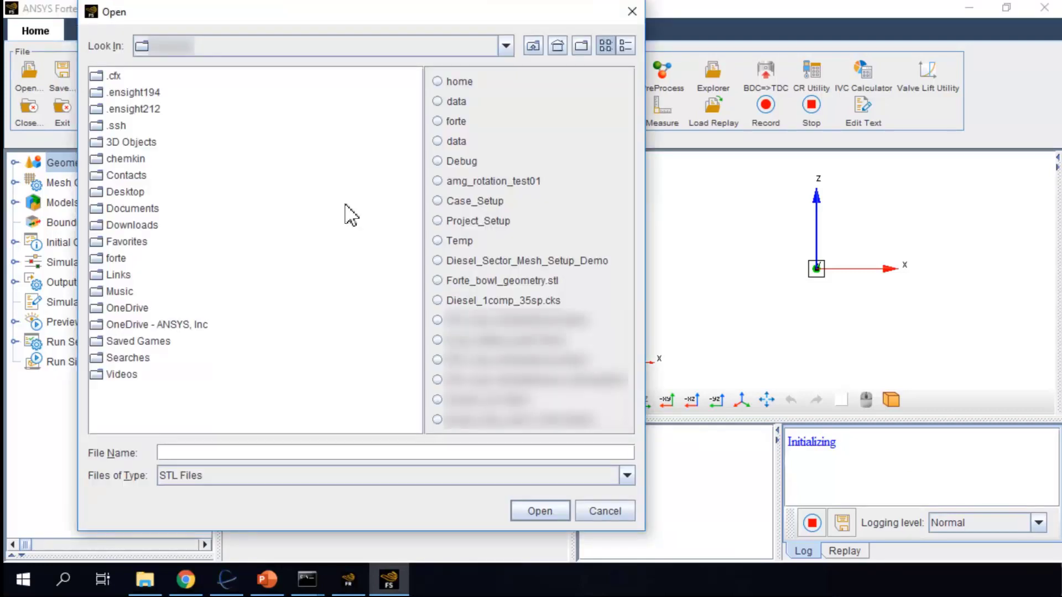
{"action": "left_click", "coordinate": [458, 81]}
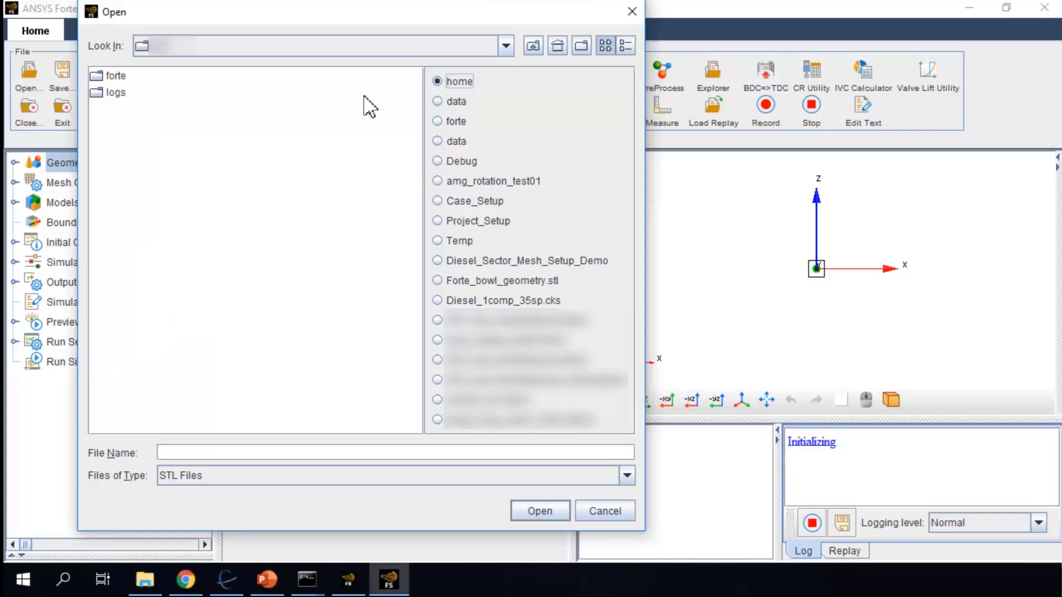
{"action": "double_click", "coordinate": [114, 76]}
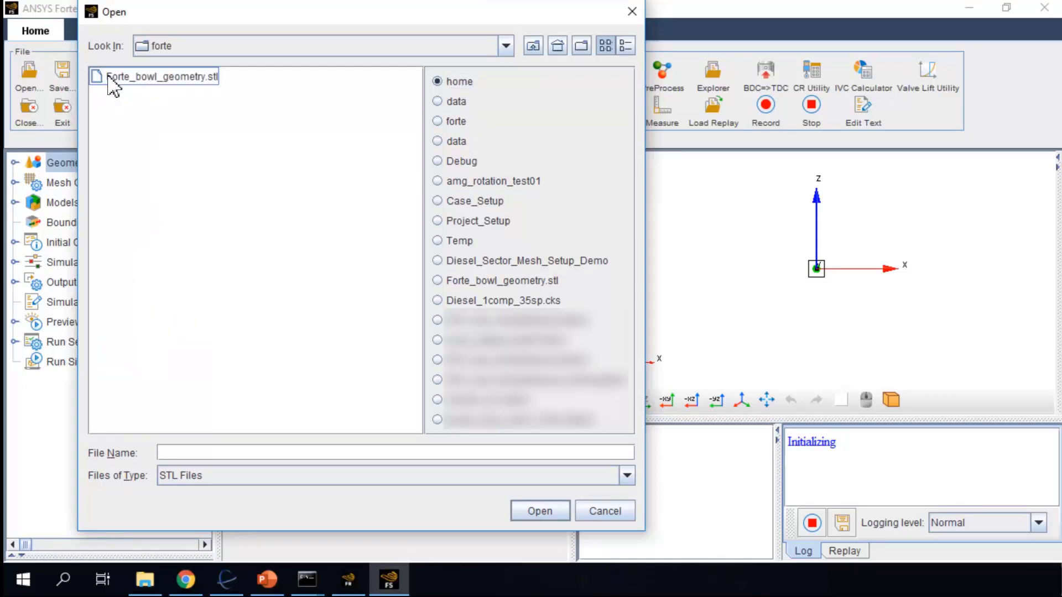
{"action": "left_click", "coordinate": [112, 79]}
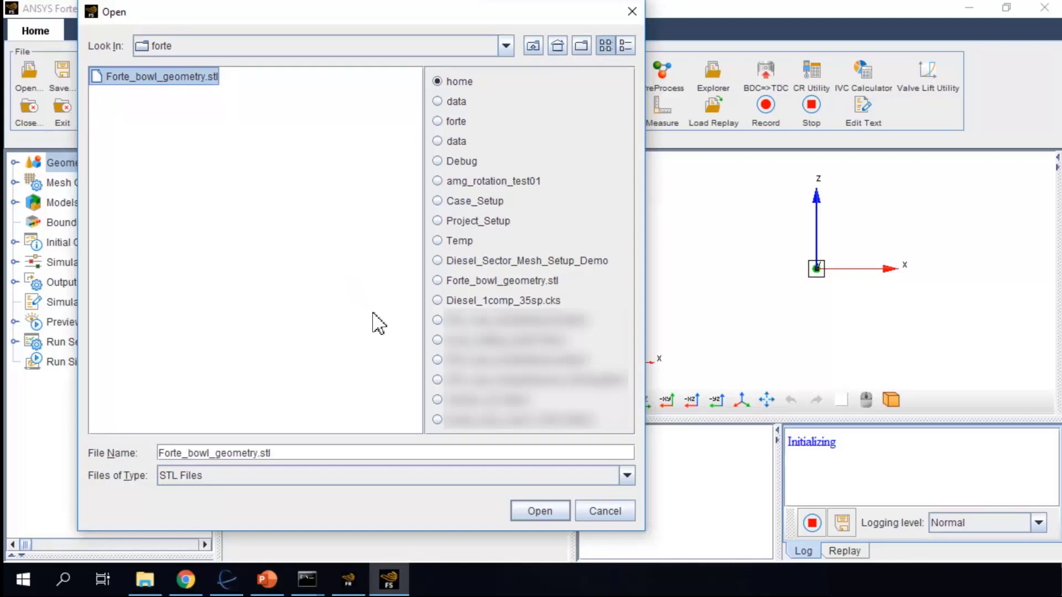
{"action": "left_click", "coordinate": [527, 510]}
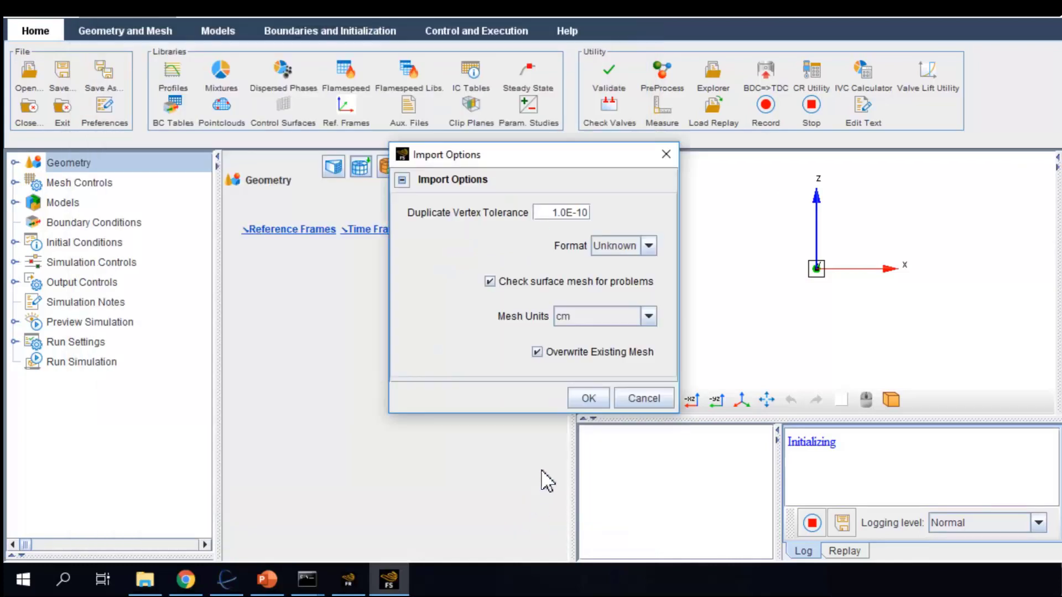
{"action": "left_click", "coordinate": [588, 398]}
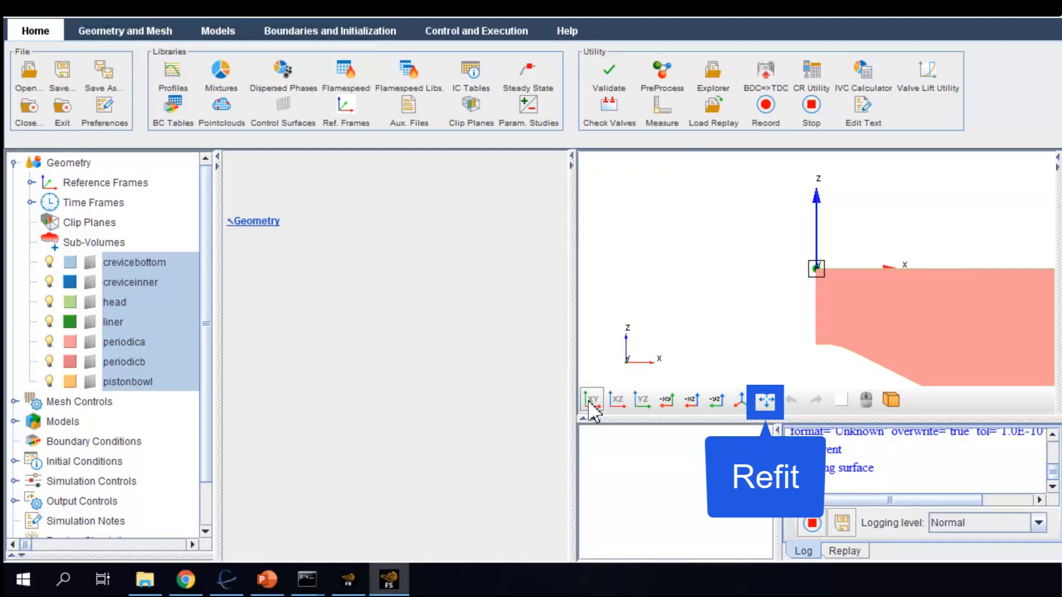
Step: Hide the periodica surface of the imported sector geometry
{"action": "left_click", "coordinate": [765, 399]}
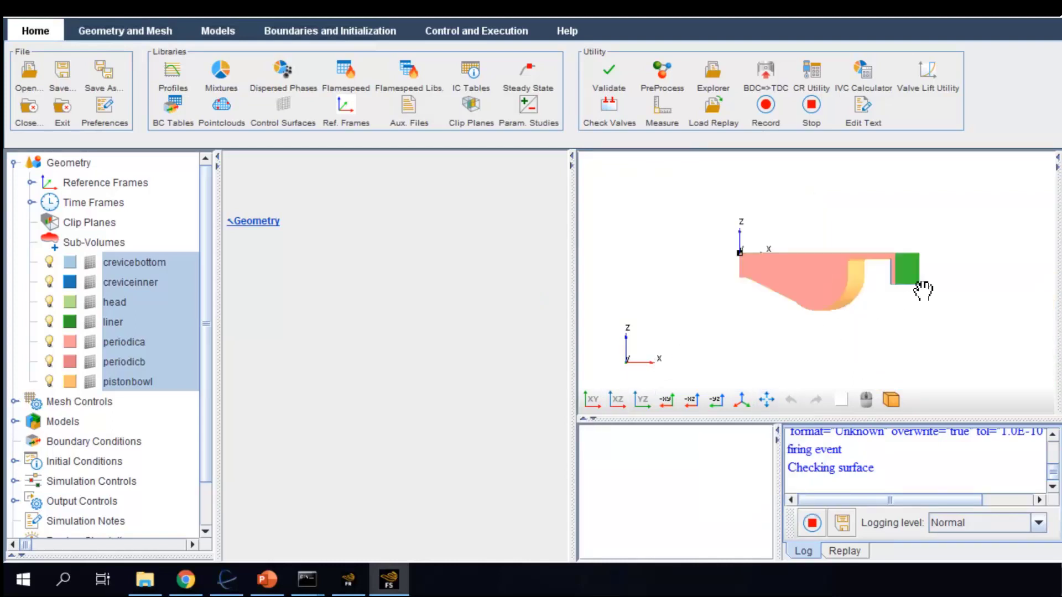
{"action": "mouse_move", "coordinate": [929, 311]}
{"action": "left_mouse_down"}
{"action": "mouse_move", "coordinate": [837, 319]}
{"action": "mouse_move", "coordinate": [924, 327]}
{"action": "mouse_move", "coordinate": [916, 337]}
{"action": "mouse_move", "coordinate": [902, 324]}
{"action": "mouse_move", "coordinate": [909, 311]}
{"action": "left_mouse_up"}
{"action": "scroll", "coordinate": [941, 302], "scroll_direction": "up", "scroll_amount": 4}
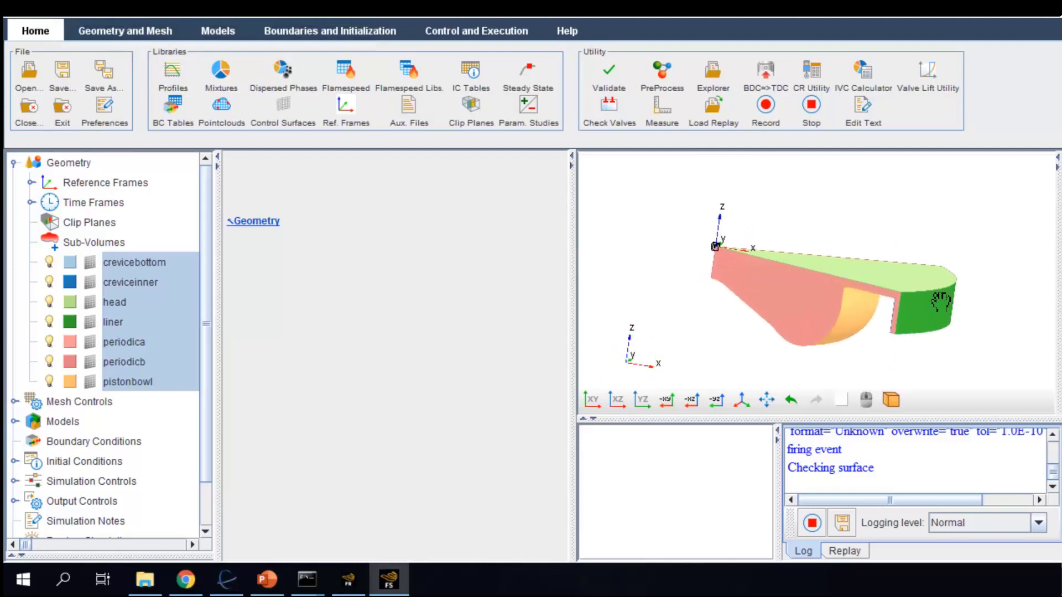
{"action": "scroll", "coordinate": [940, 301], "scroll_direction": "down", "scroll_amount": 3}
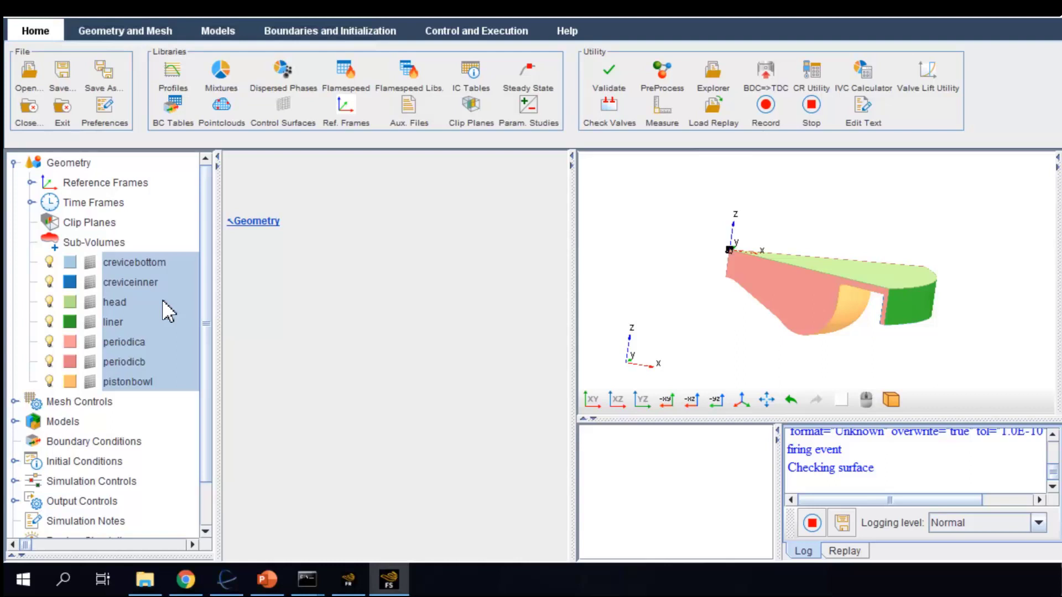
{"action": "left_click", "coordinate": [48, 343]}
{"action": "left_click", "coordinate": [49, 342]}
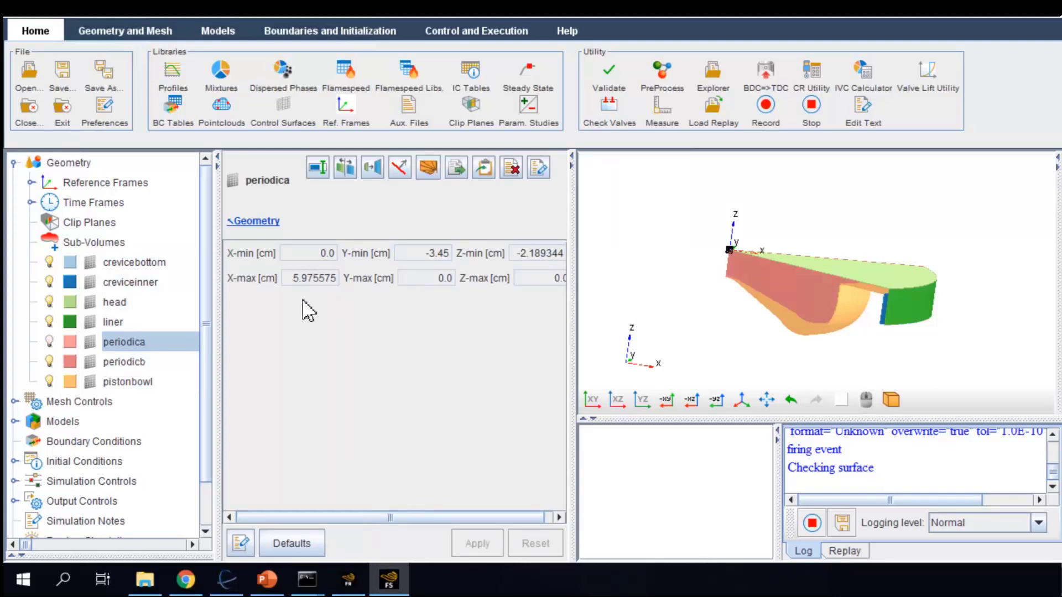
Step: Show the mesh on the head surface
{"action": "left_click", "coordinate": [128, 303]}
{"action": "right_click", "coordinate": [135, 304]}
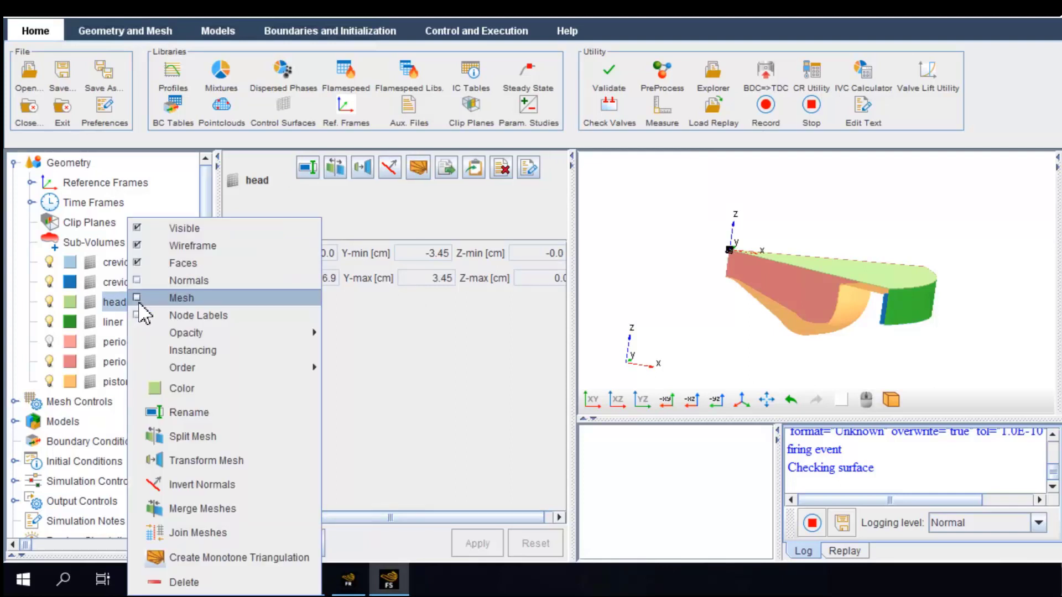
{"action": "left_click", "coordinate": [140, 302]}
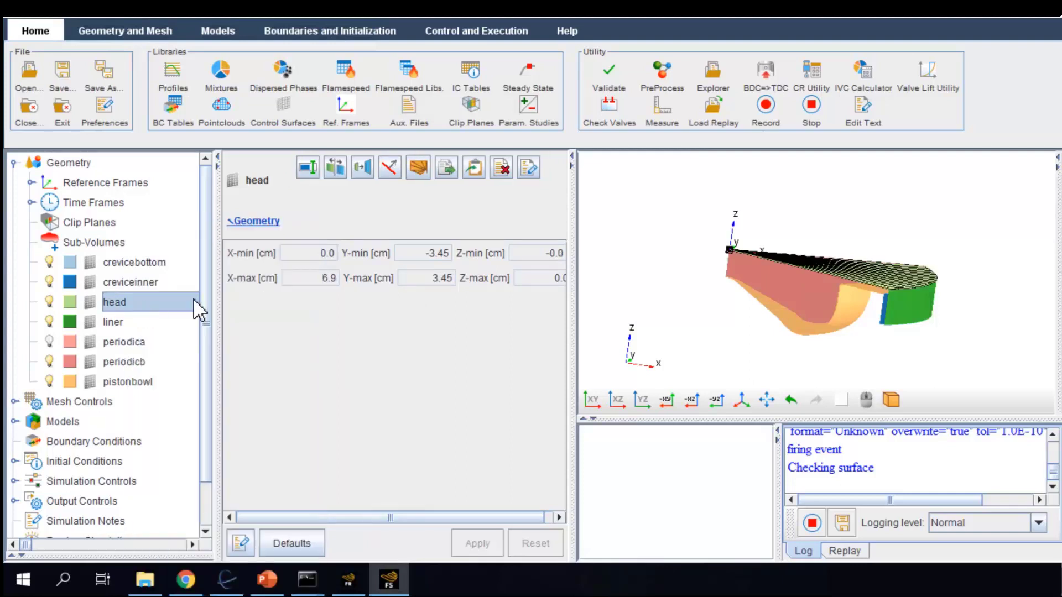
{"action": "mouse_move", "coordinate": [752, 299]}
{"action": "left_mouse_down"}
{"action": "mouse_move", "coordinate": [751, 331]}
{"action": "mouse_move", "coordinate": [766, 296]}
{"action": "left_mouse_up"}
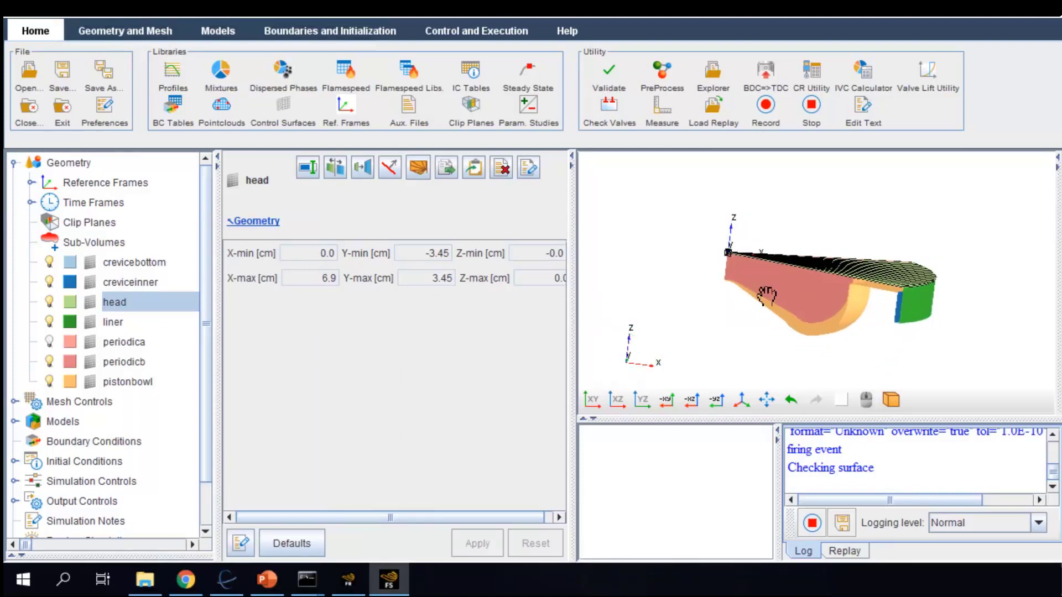
Step: Place the mesh material point at X 1.0 cm and Z -0.5 cm relative to the global origin
{"action": "left_click", "coordinate": [14, 164]}
{"action": "left_click", "coordinate": [61, 178]}
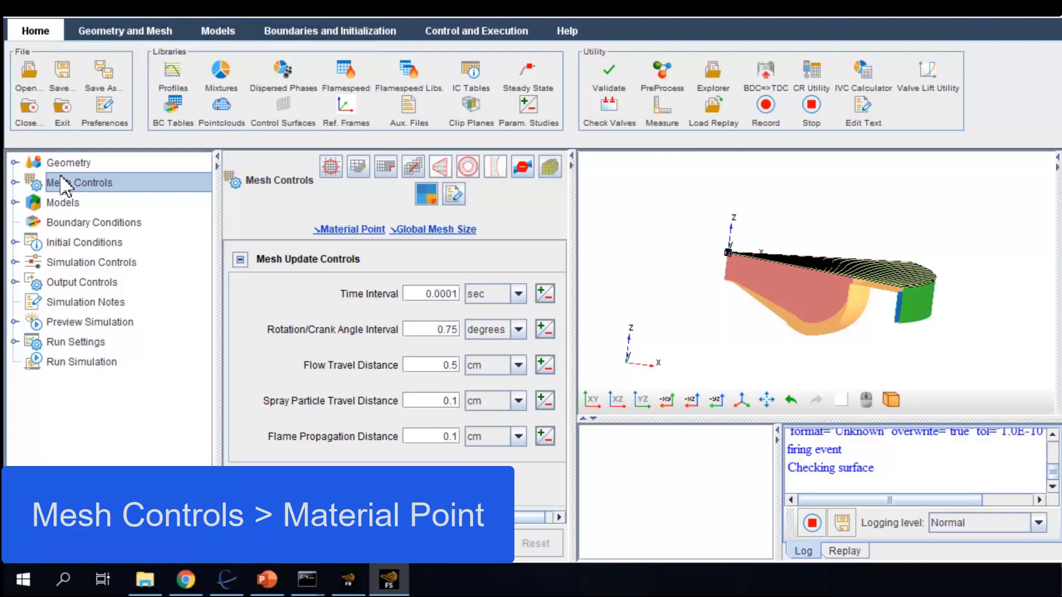
{"action": "left_click", "coordinate": [14, 183]}
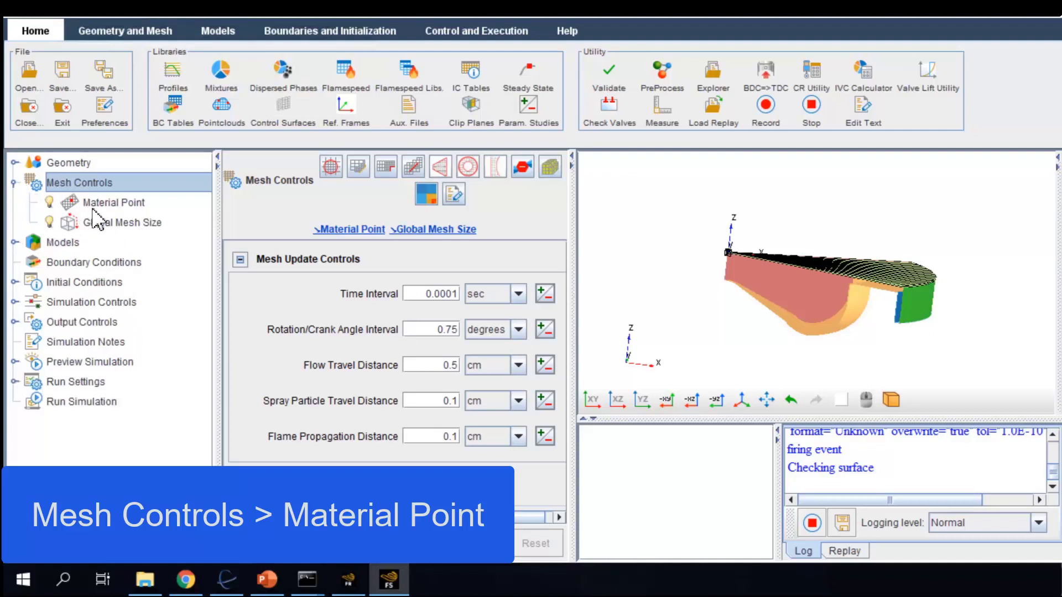
{"action": "left_click", "coordinate": [94, 209]}
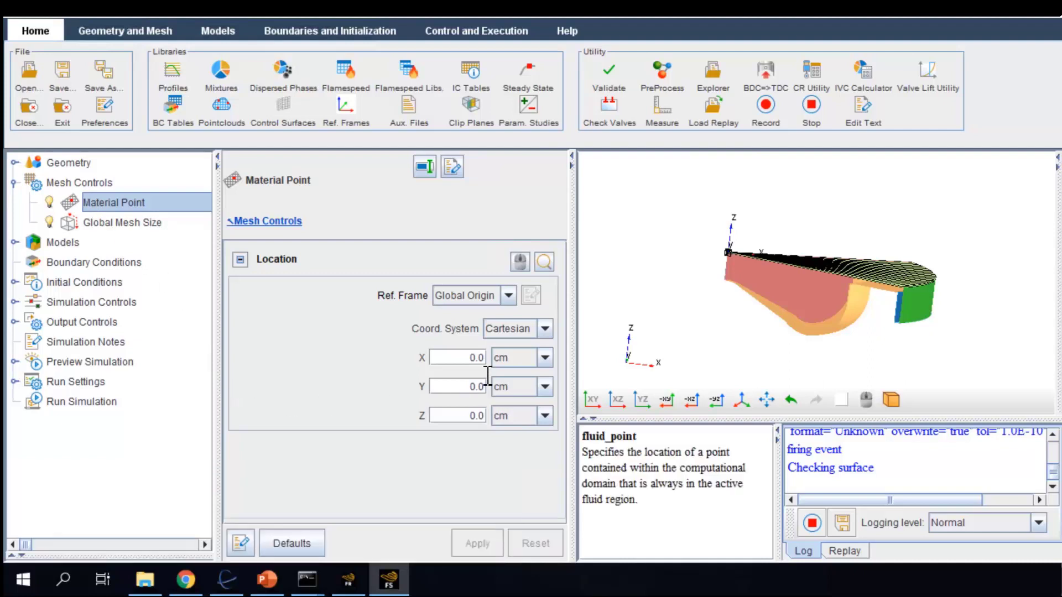
{"action": "left_click", "coordinate": [464, 358]}
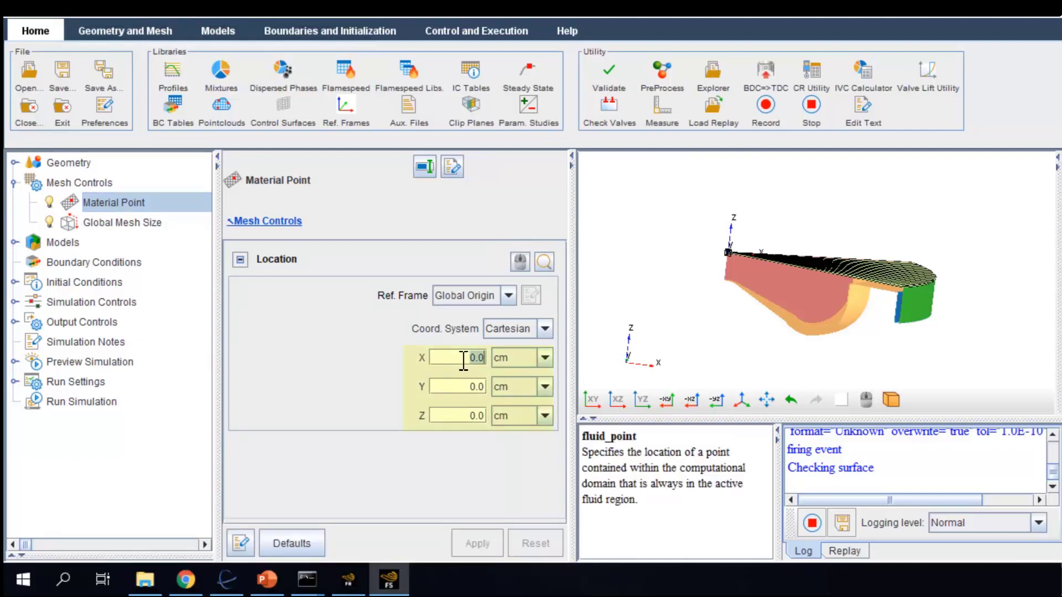
{"action": "type", "text": "1.0"}
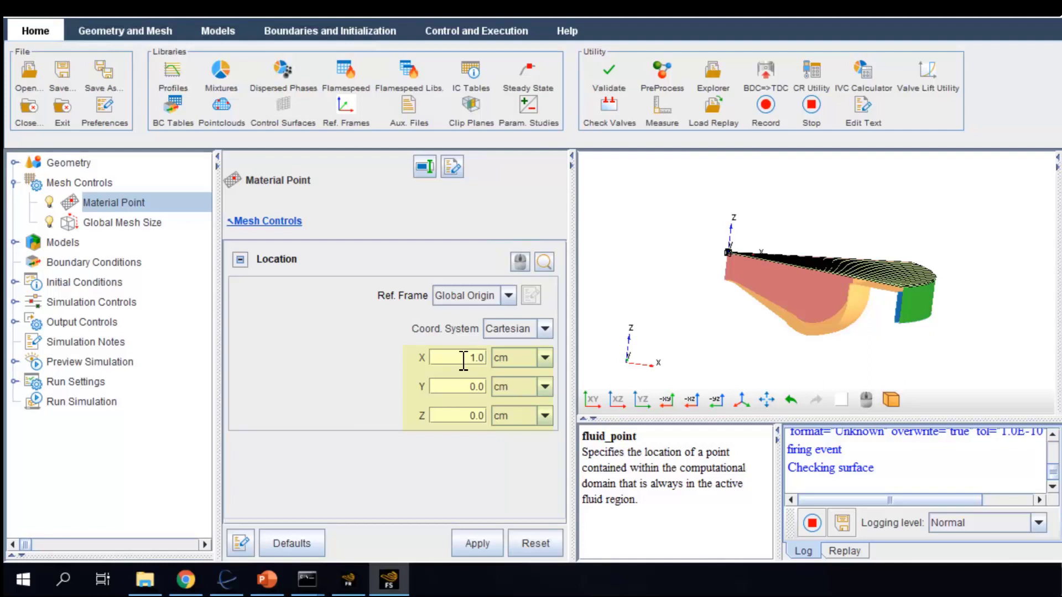
{"action": "left_click", "coordinate": [466, 416]}
{"action": "type", "text": "-0.5"}
{"action": "left_click", "coordinate": [479, 542]}
{"action": "scroll", "coordinate": [874, 316], "scroll_direction": "up", "scroll_amount": 5}
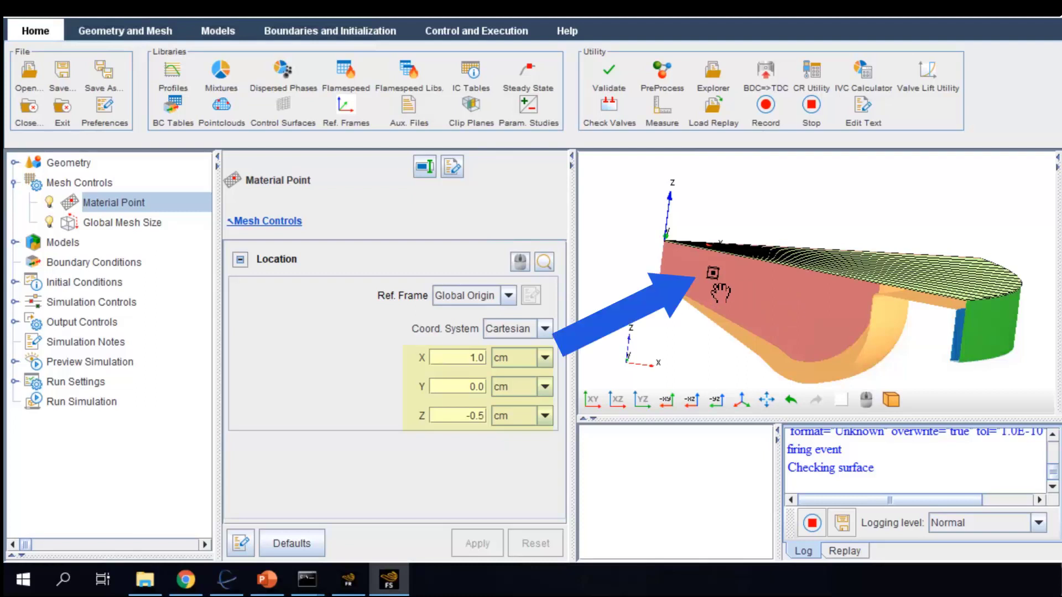
{"action": "left_click_drag", "start_coordinate": [773, 312], "coordinate": [766, 322]}
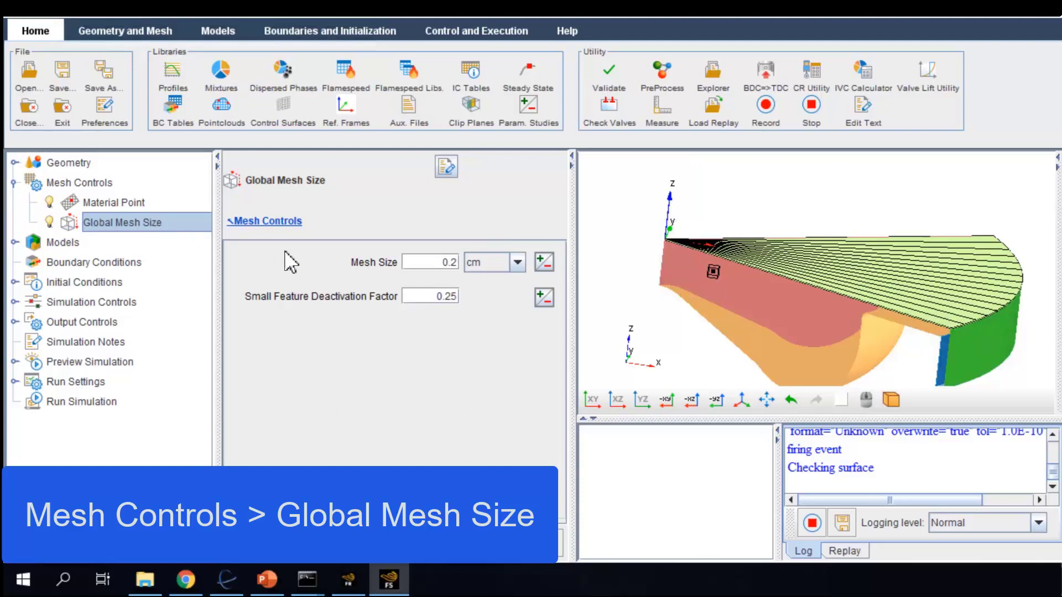
Step: Set the global mesh size to 0.25 cm and apply it
{"action": "left_click", "coordinate": [422, 259]}
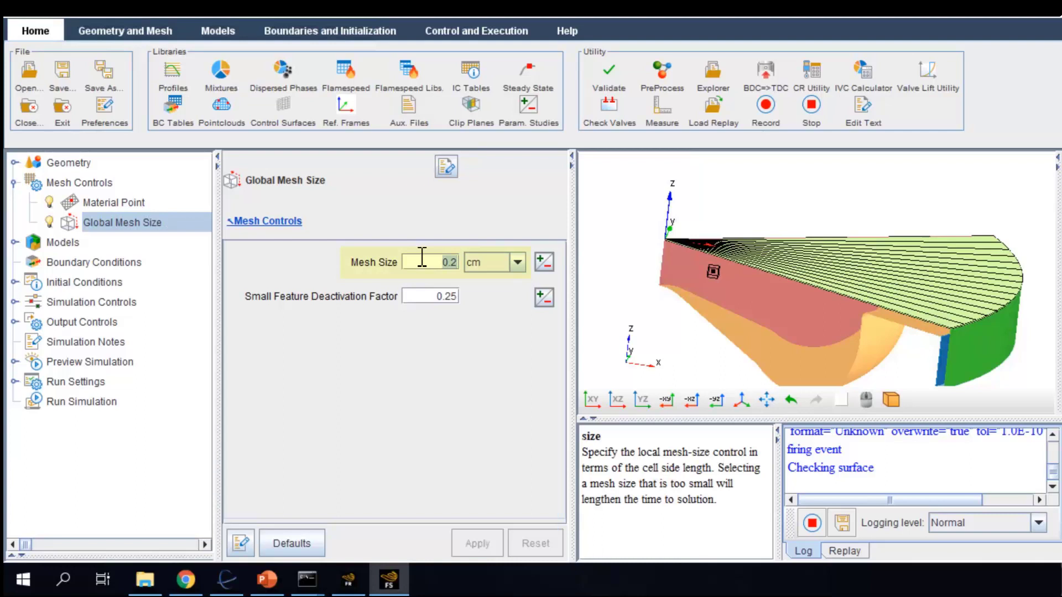
{"action": "type", "text": "0.25"}
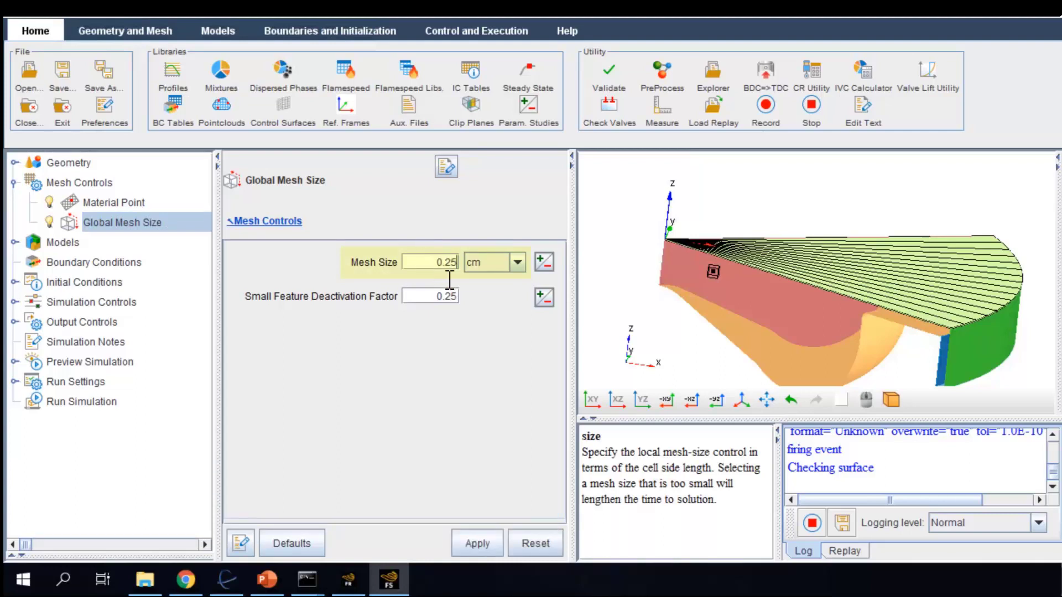
{"action": "left_click", "coordinate": [489, 543]}
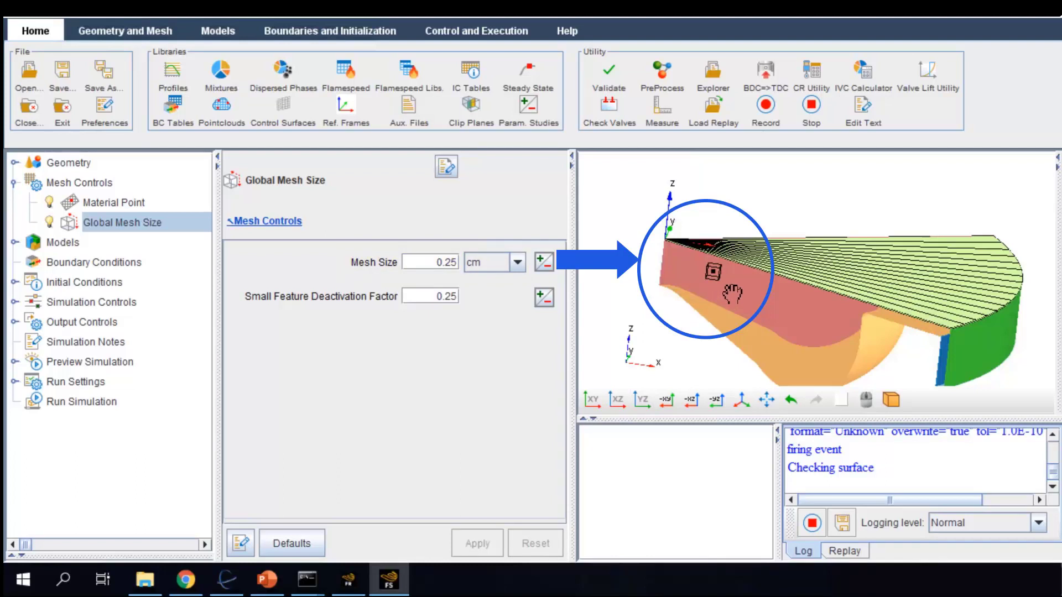
{"action": "left_click_drag", "start_coordinate": [749, 292], "coordinate": [738, 288]}
Step: Create a new surface refinement depth control named Surfacedepth in the mesh controls
{"action": "left_click", "coordinate": [101, 184]}
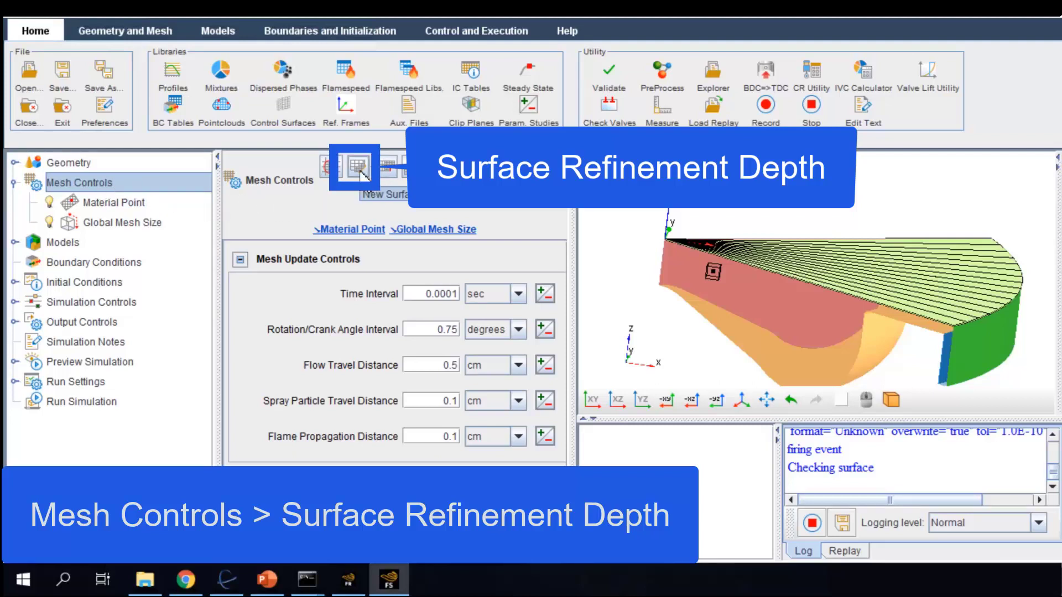
{"action": "left_click", "coordinate": [359, 172]}
{"action": "left_click", "coordinate": [349, 128]}
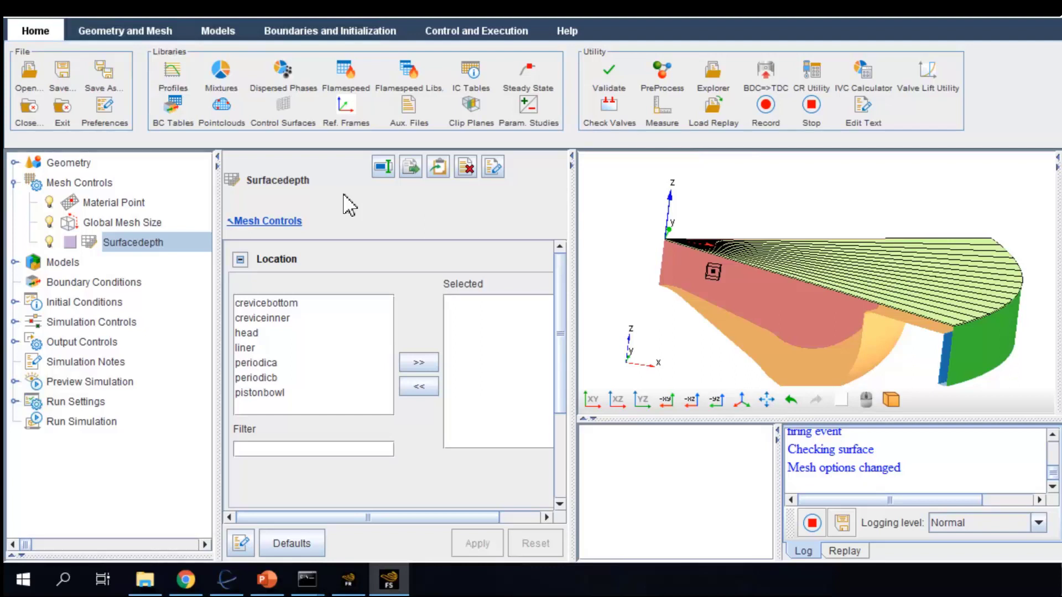
Step: Assign the head, liner and pistonbowl surfaces as the location of the Surfacedepth refinement
{"action": "left_click_drag", "start_coordinate": [573, 281], "coordinate": [666, 279]}
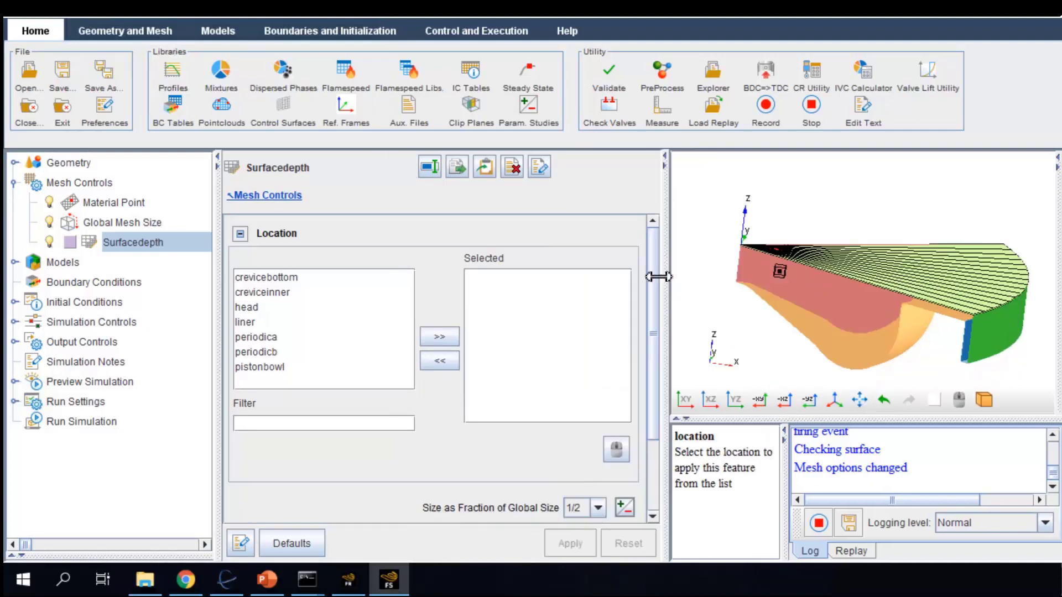
{"action": "left_click", "coordinate": [287, 308]}
{"action": "left_click", "coordinate": [283, 323], "text": "ctrl"}
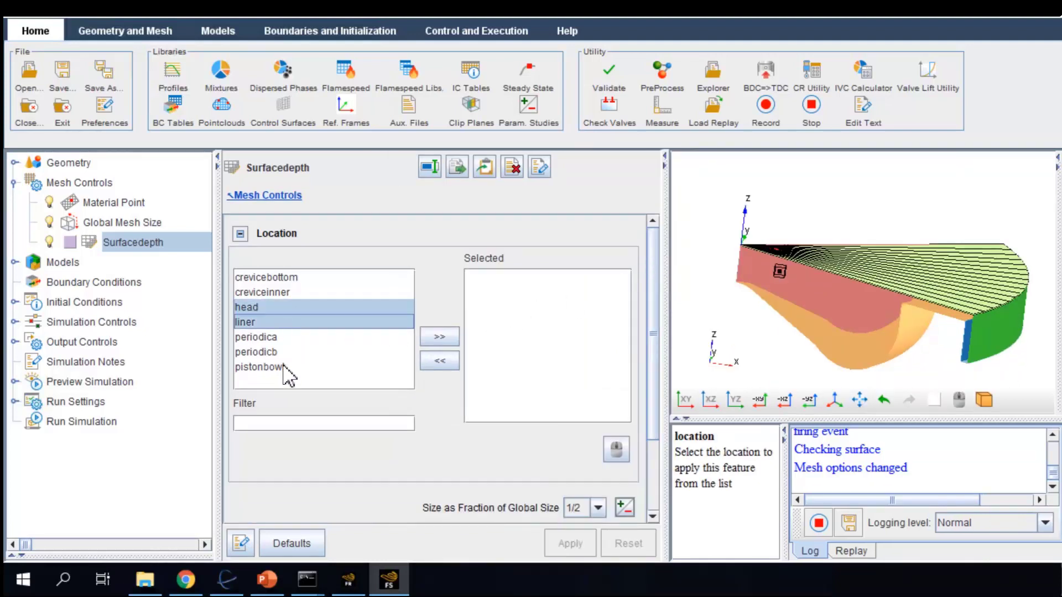
{"action": "left_click", "coordinate": [285, 368], "text": "ctrl"}
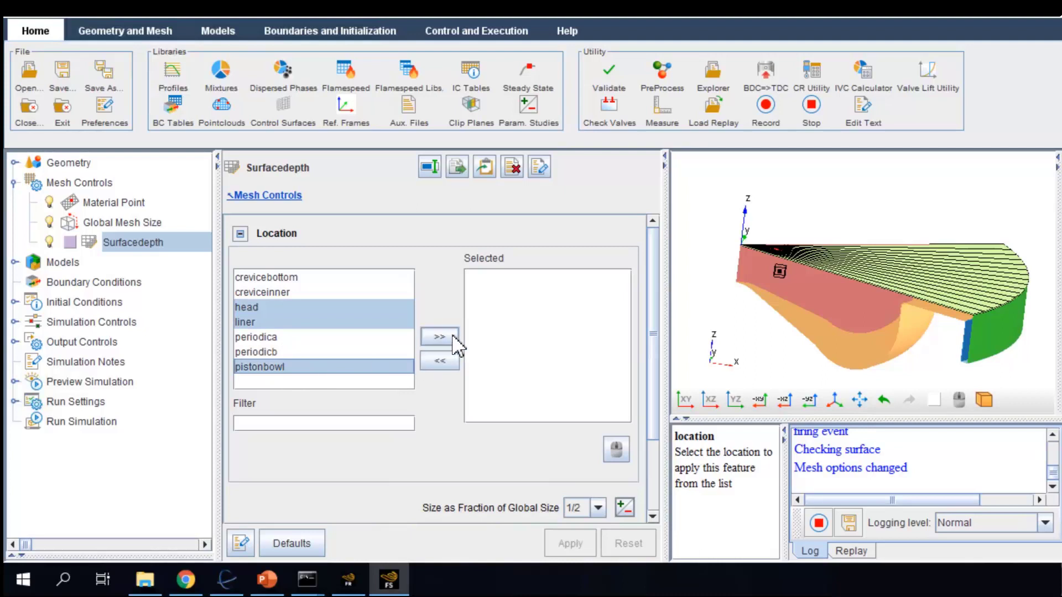
{"action": "left_click", "coordinate": [450, 339]}
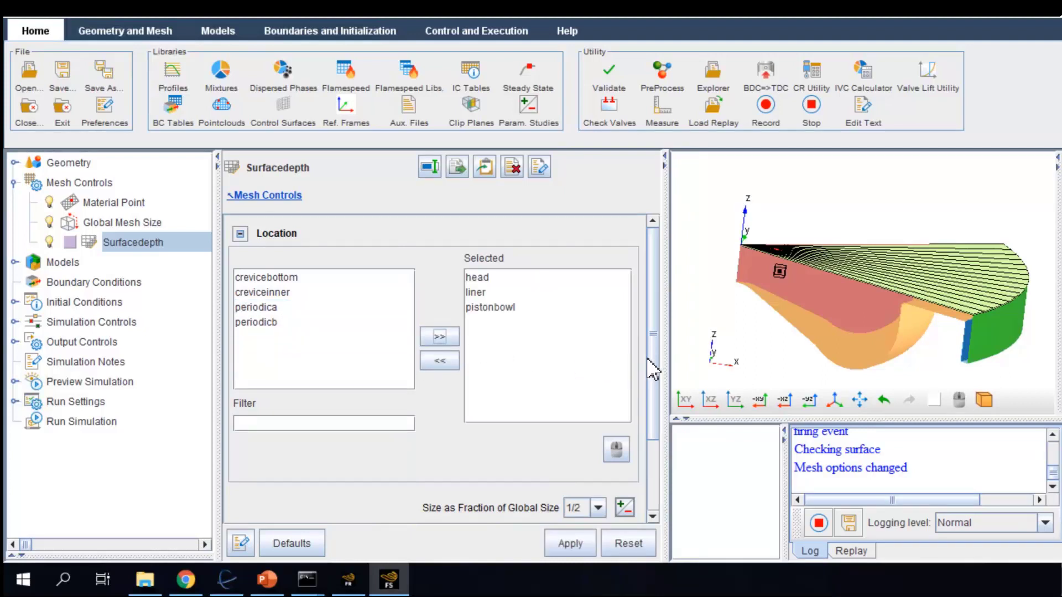
Step: Set the Surfacedepth refinement to extend 2 cell layers from the surface and apply the settings
{"action": "scroll", "coordinate": [655, 387], "scroll_direction": "down", "scroll_amount": 3}
{"action": "scroll", "coordinate": [655, 419], "scroll_direction": "down", "scroll_amount": 3}
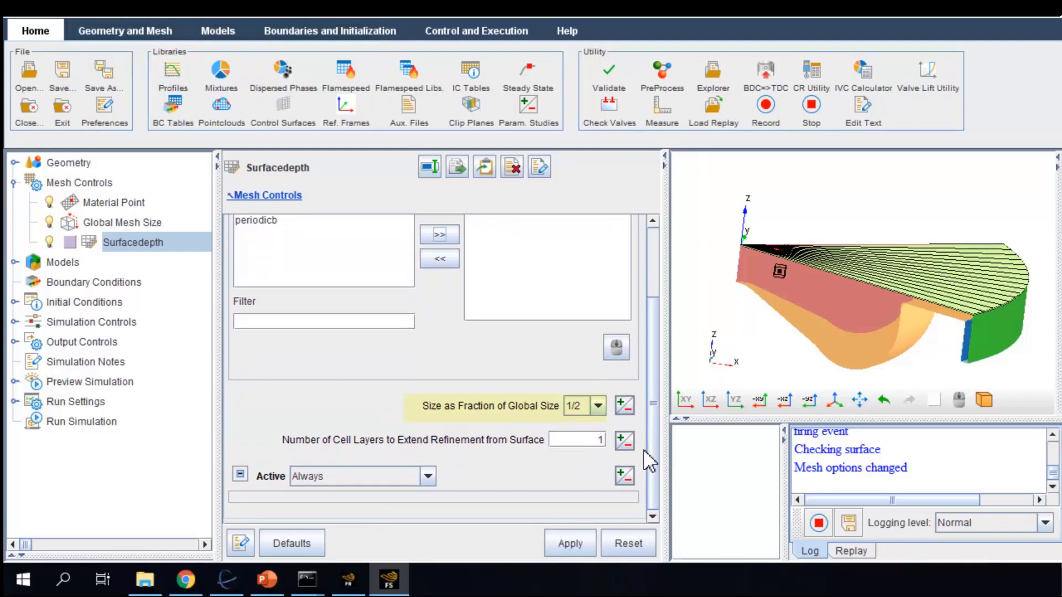
{"action": "left_click", "coordinate": [576, 440]}
{"action": "key", "text": "BackSpace"}
{"action": "type", "text": "2"}
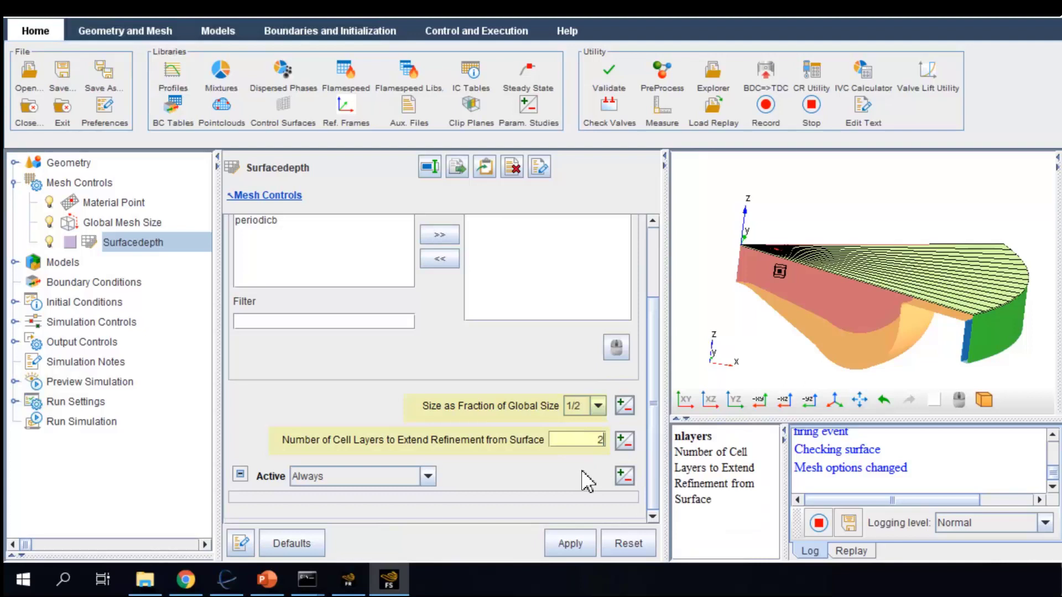
{"action": "left_click", "coordinate": [575, 544]}
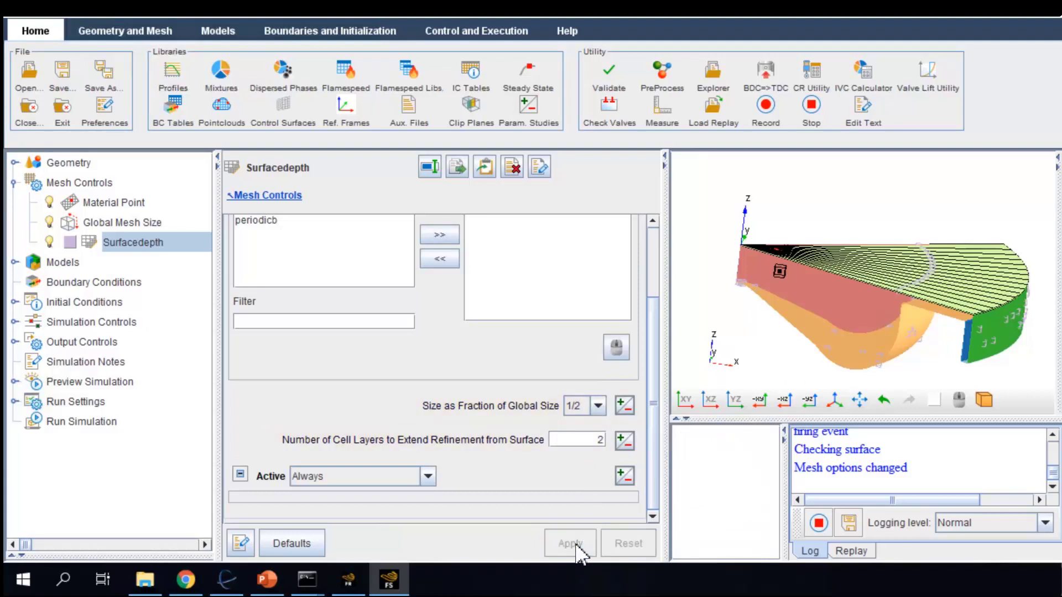